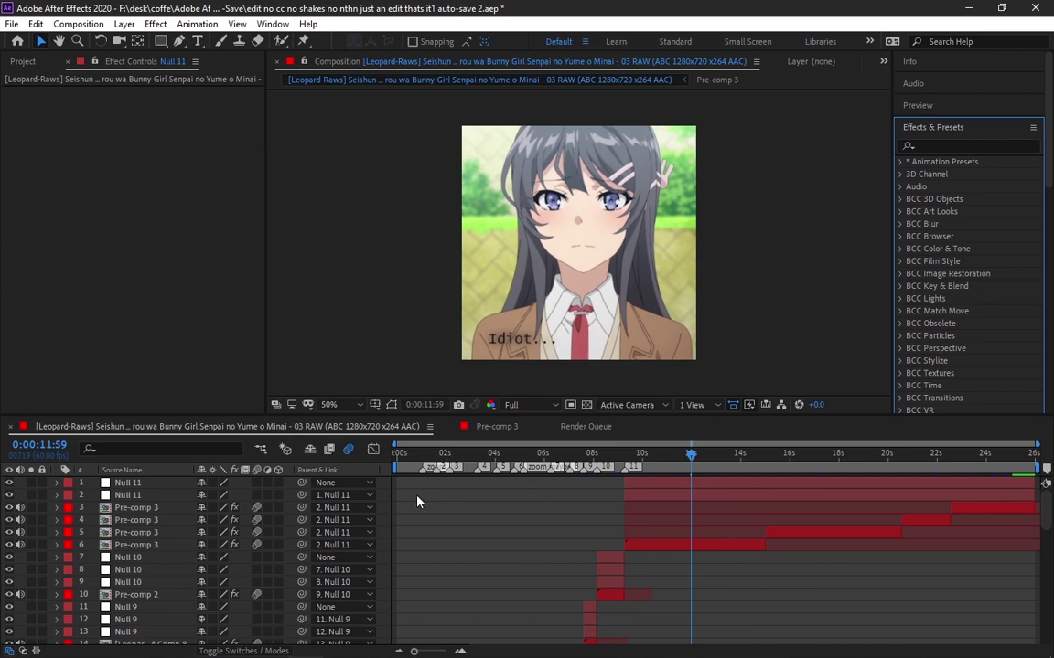
Step: Add a new adjustment layer and search Effects & Presets for 'rsmb'
right_click(384, 485)
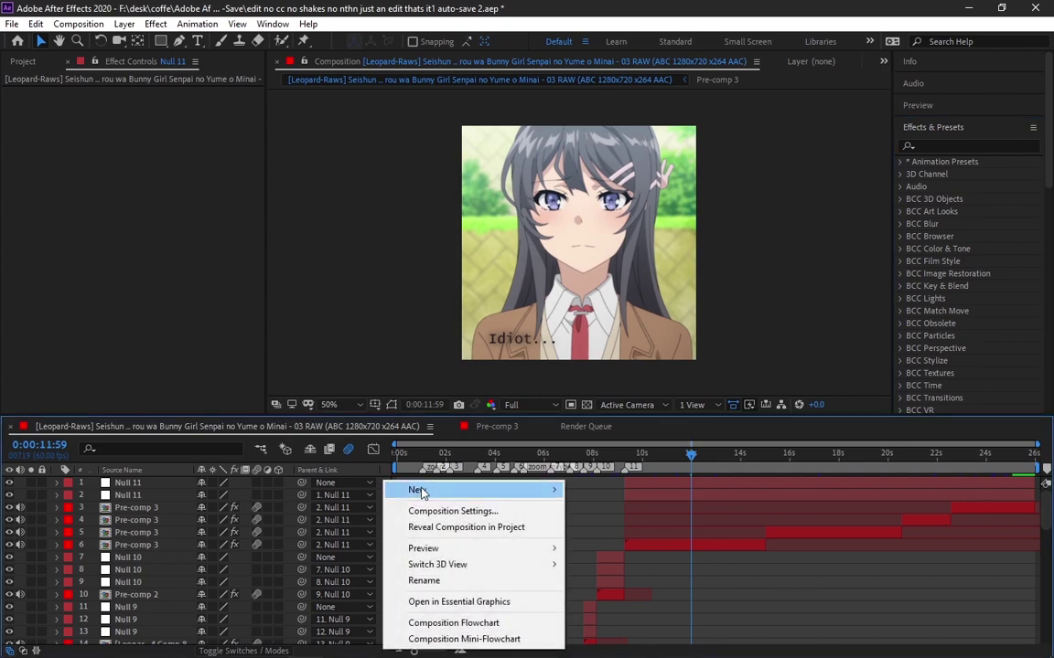
mouse_move(421, 492)
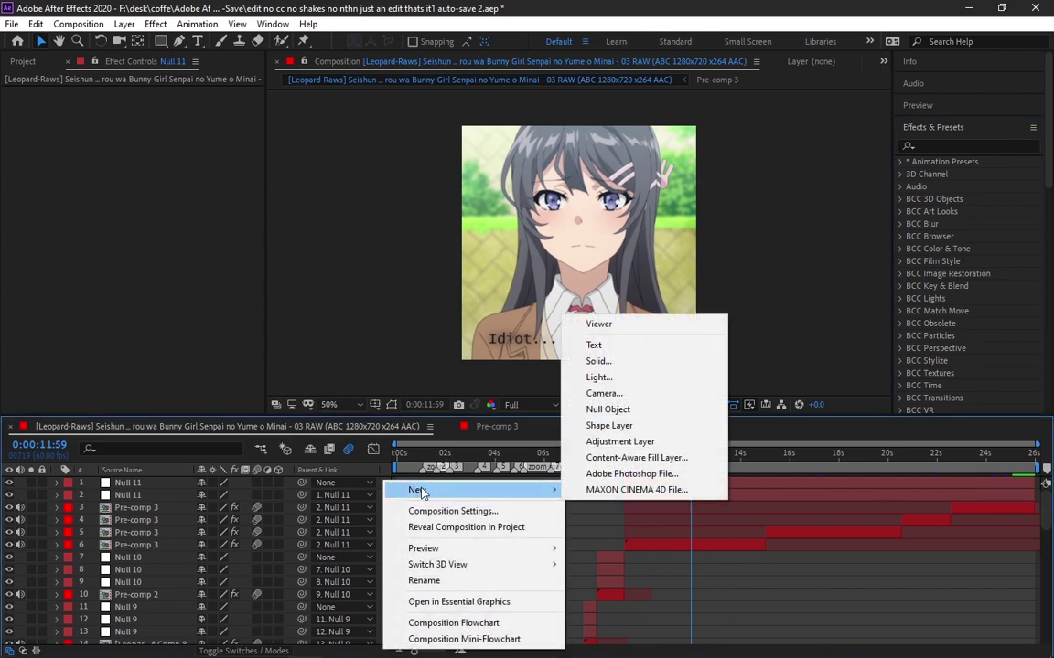
left_click(634, 443)
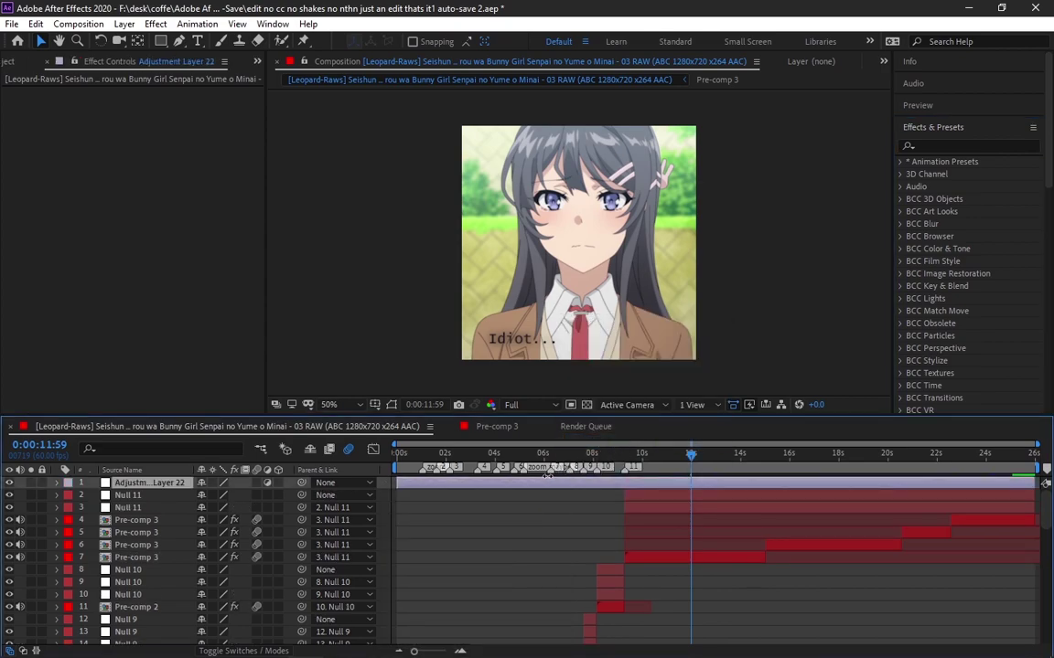
left_click(950, 146)
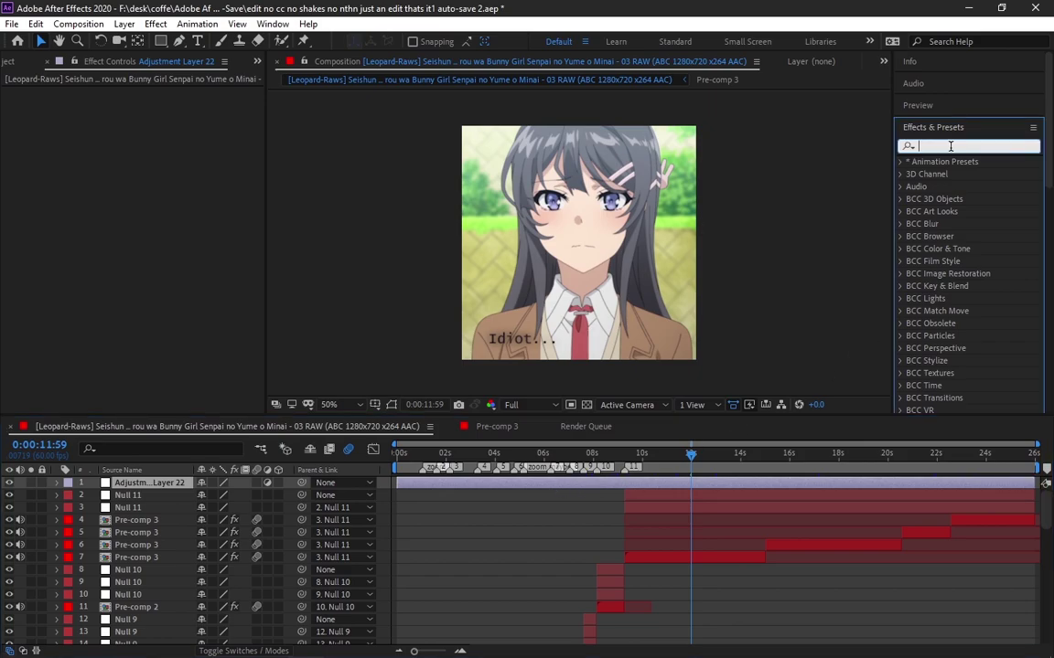
type("rsmb")
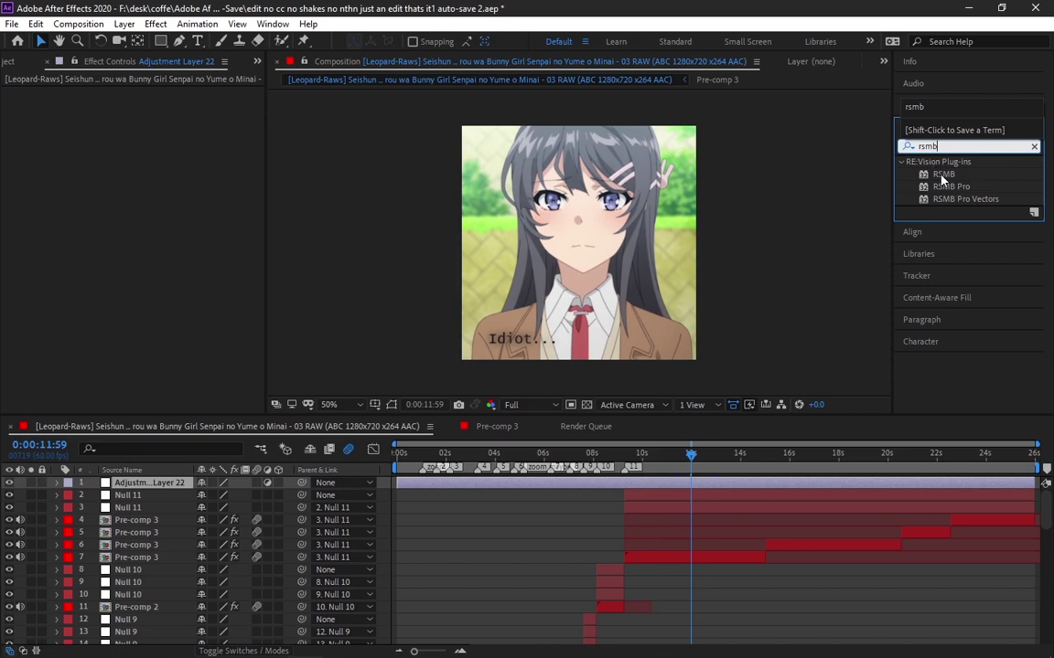
Step: Apply RSMB to Adjustment Layer 22 with Motion Sensitivity 100 and Blur Amount 1.25
left_click_drag(942, 174, 631, 487)
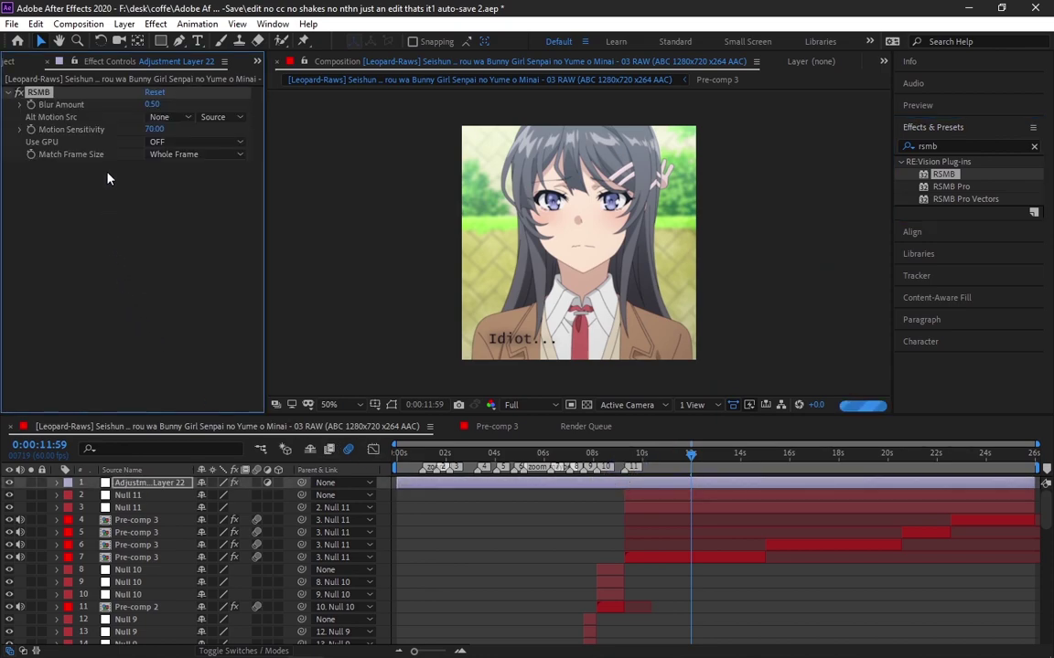
left_click(153, 129)
type("1")
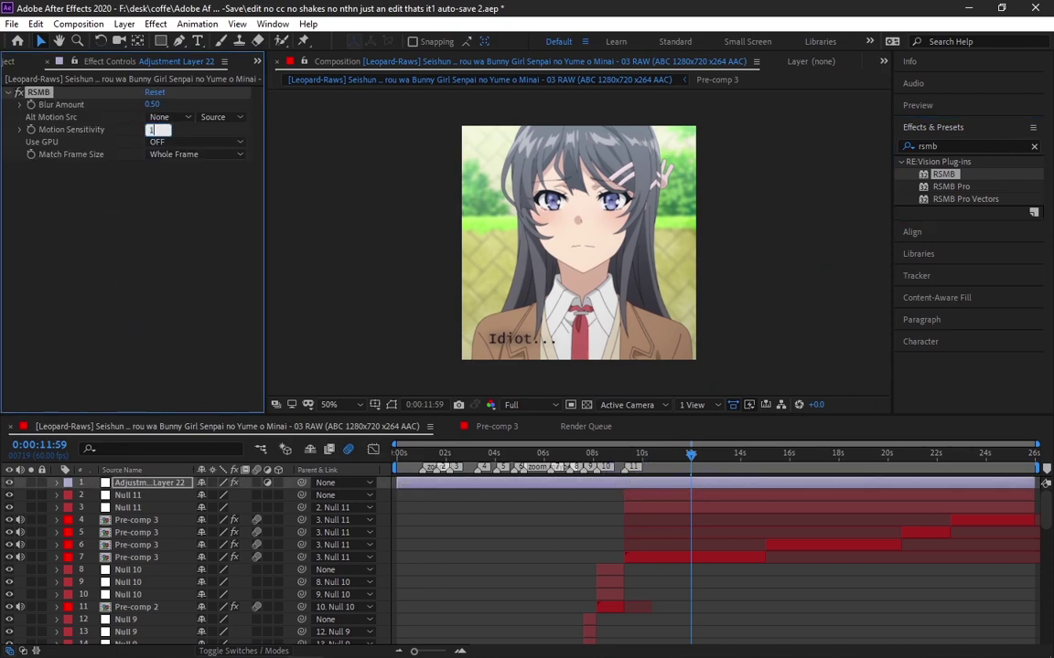
type("00")
left_click(154, 104)
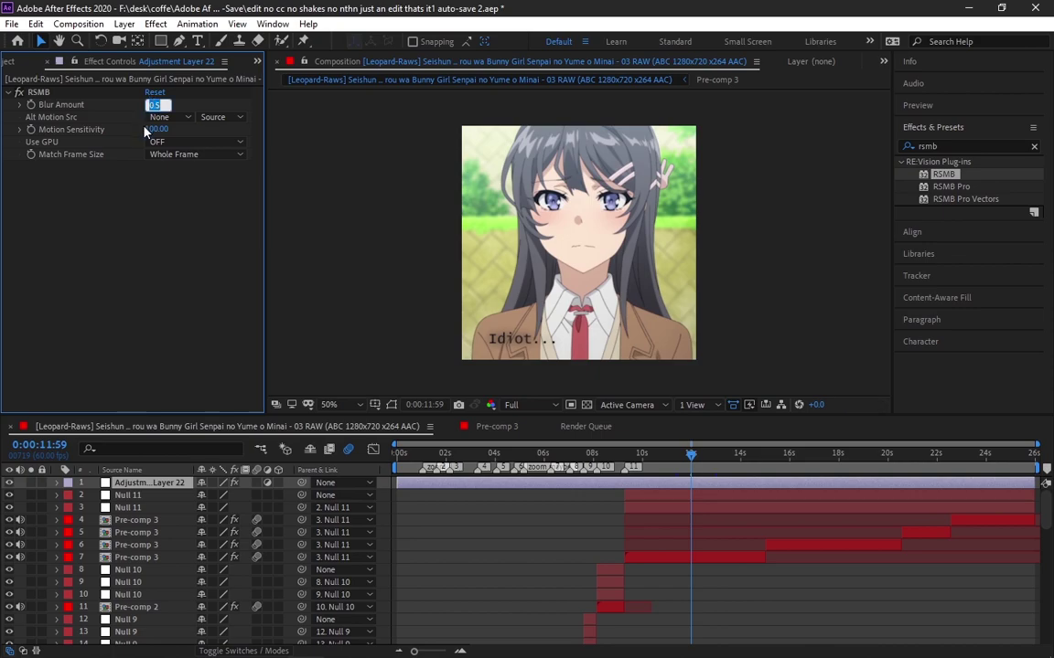
type("1.25")
key("Return")
Step: Add a second adjustment layer, Adjustment Layer 23, on top of the composition
right_click(384, 487)
mouse_move(402, 492)
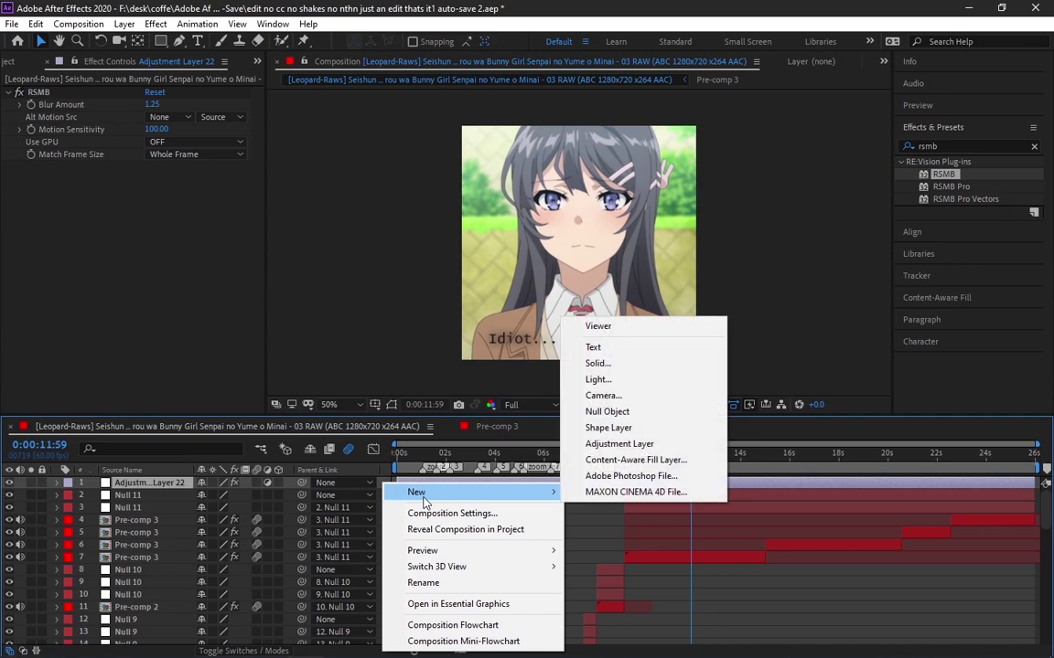
left_click(653, 445)
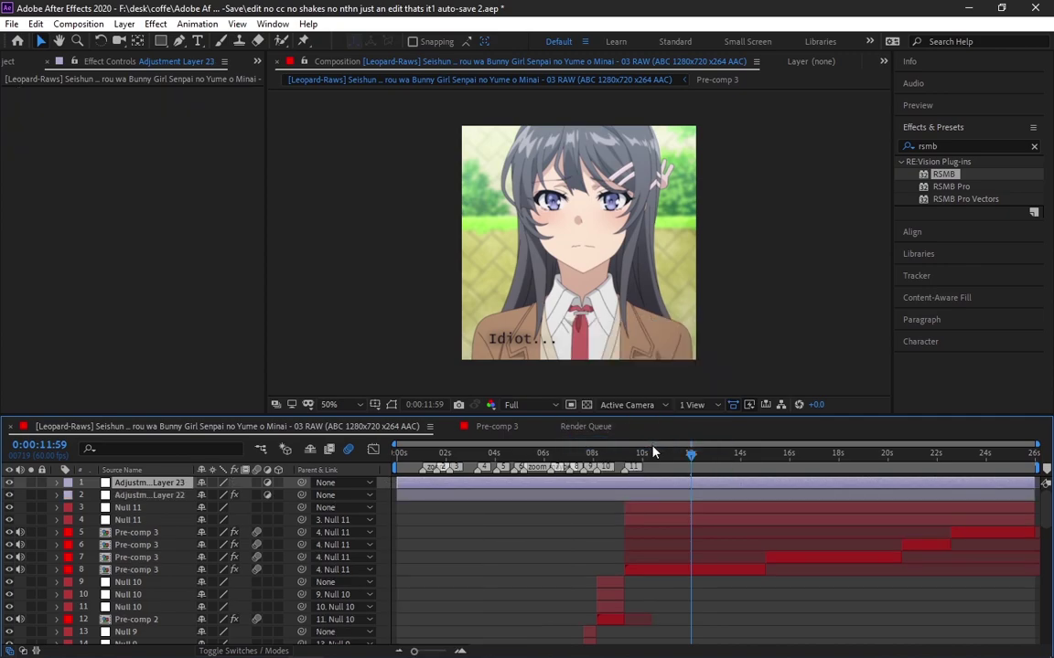
Step: Apply the custom Wiggle preset from 'my presets' to Adjustment Layer 23
left_click(1033, 146)
left_click(900, 162)
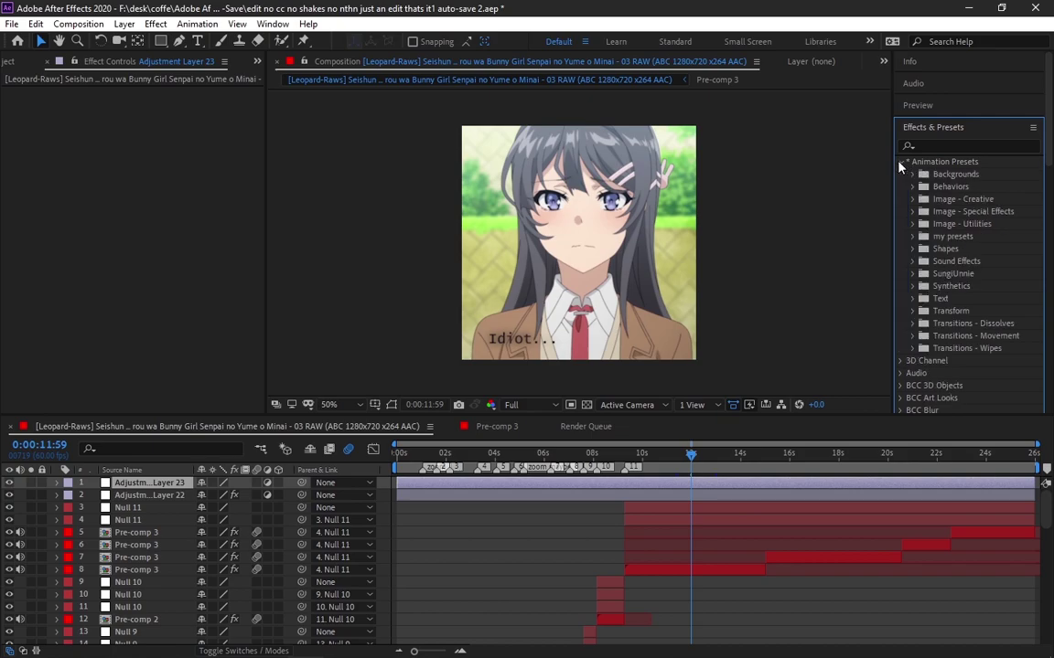
left_click(912, 237)
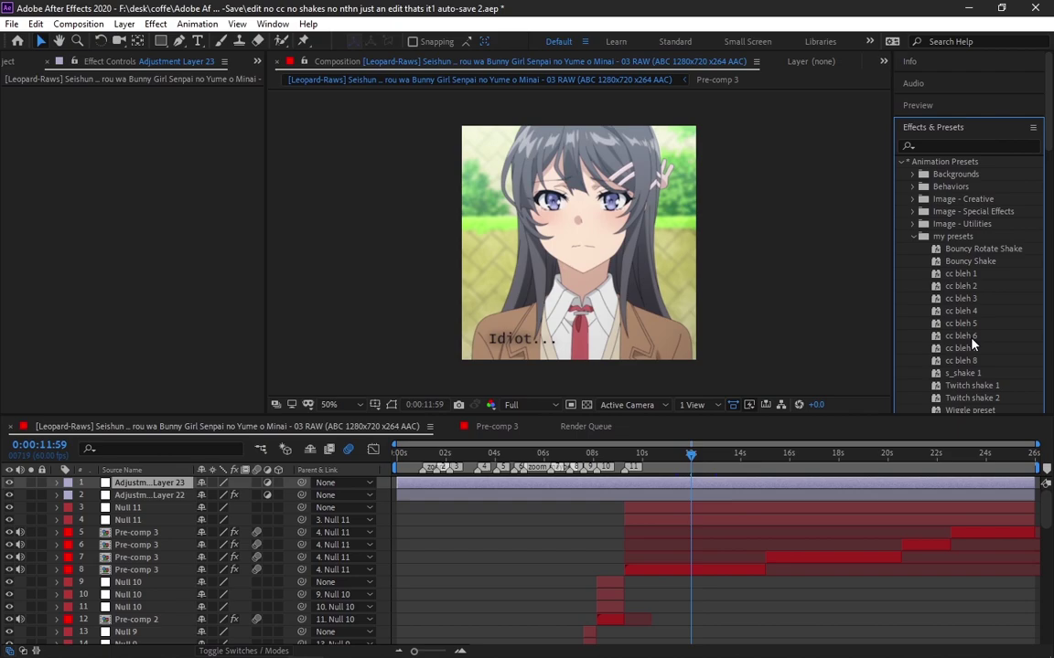
scroll(972, 343, "down", 2)
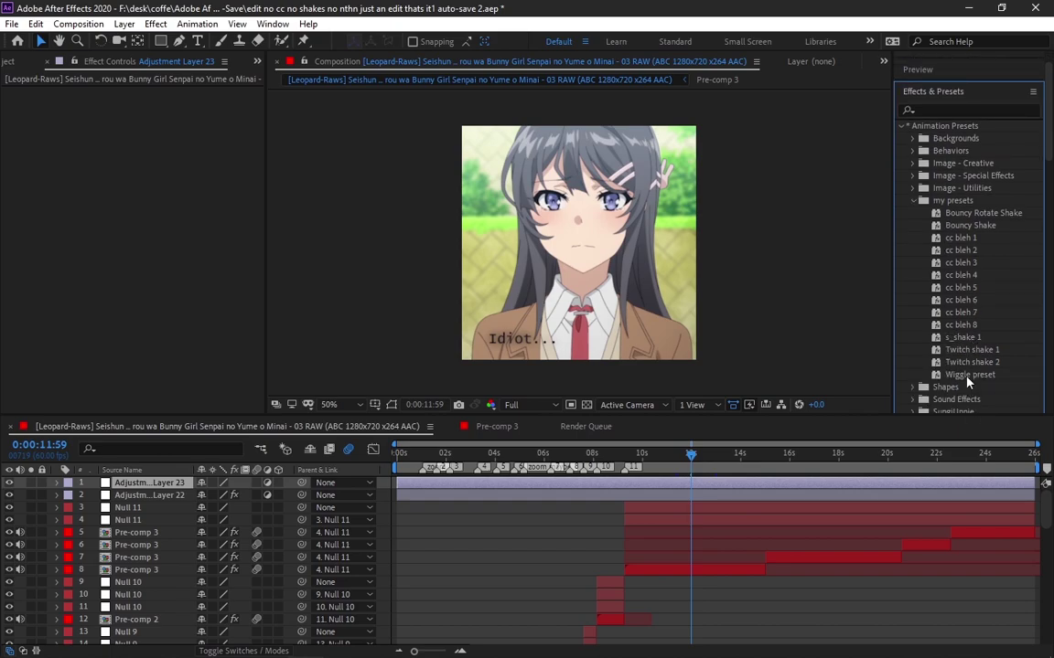
left_click_drag(971, 382, 672, 484)
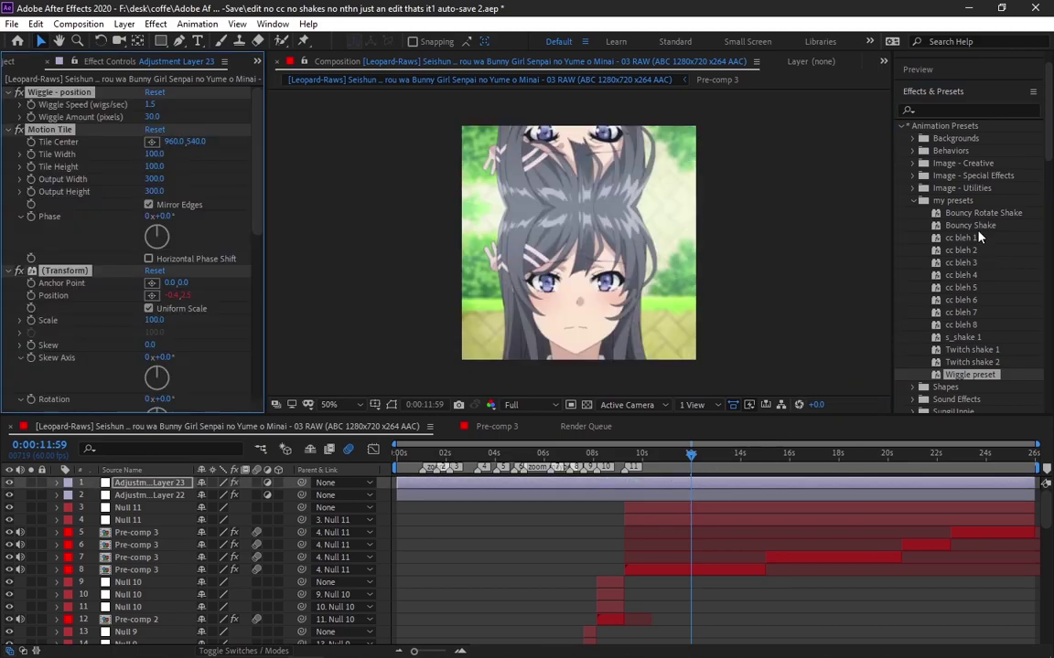
Step: Apply the 'cc bleh 1' preset to Adjustment Layer 23 and scroll Effect Controls to the top
left_click_drag(960, 238, 696, 491)
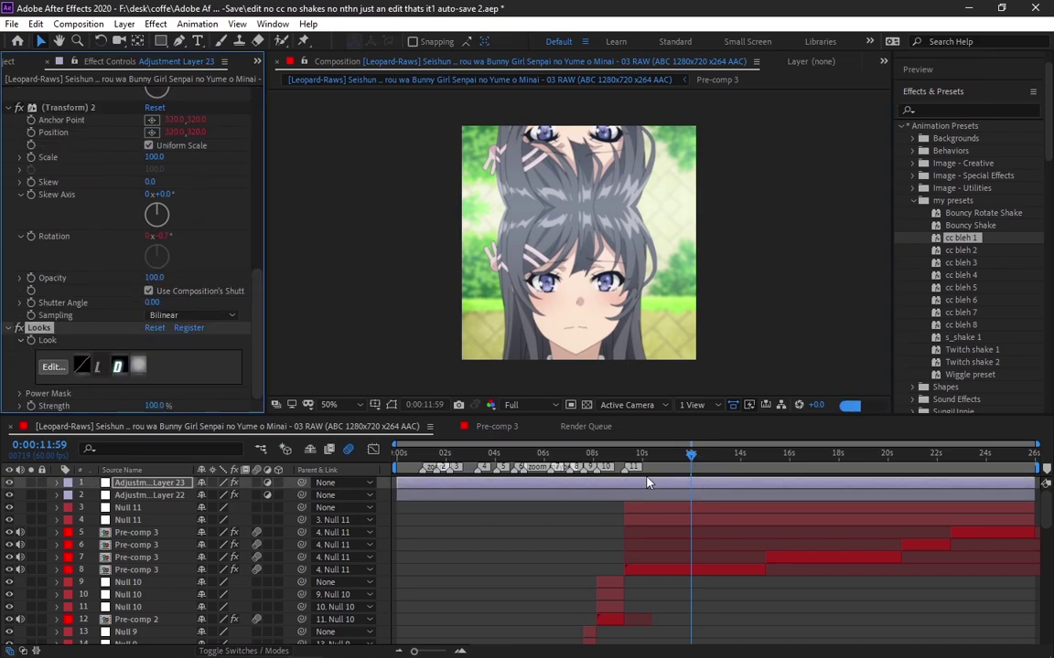
left_click_drag(259, 301, 267, 143)
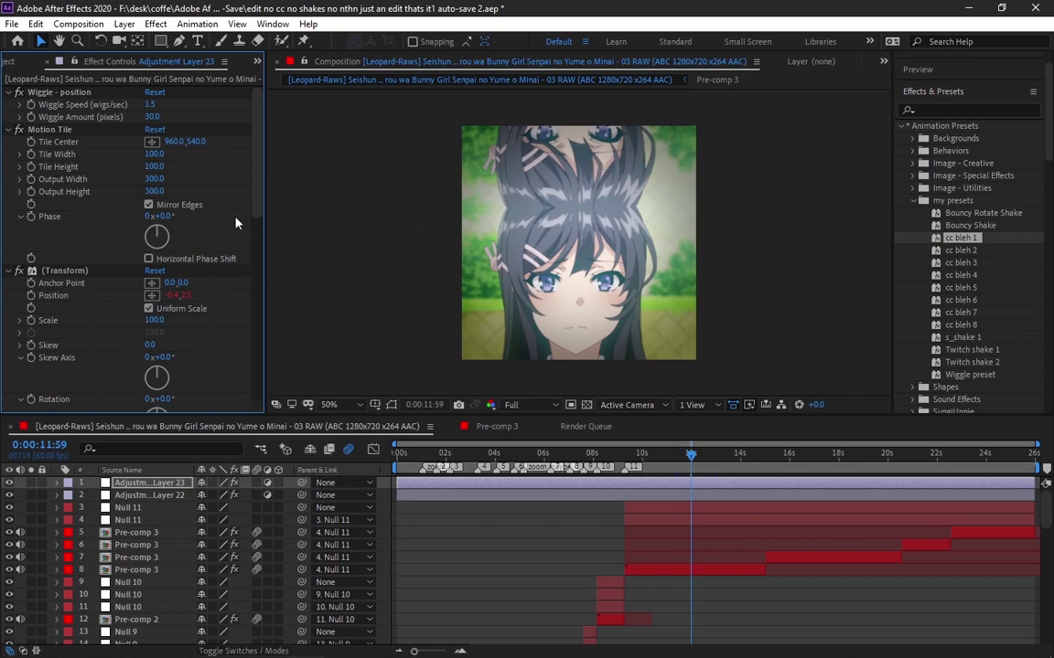
Step: Reset the Motion Tile's Tile Center to 320.0,320.0
right_click(69, 145)
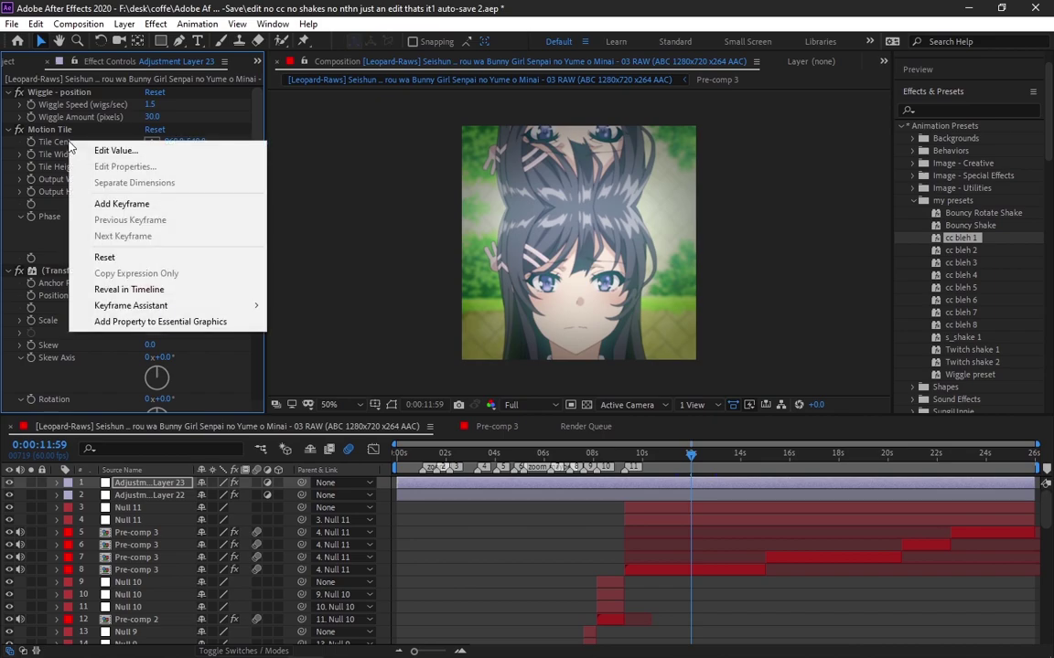
left_click(105, 258)
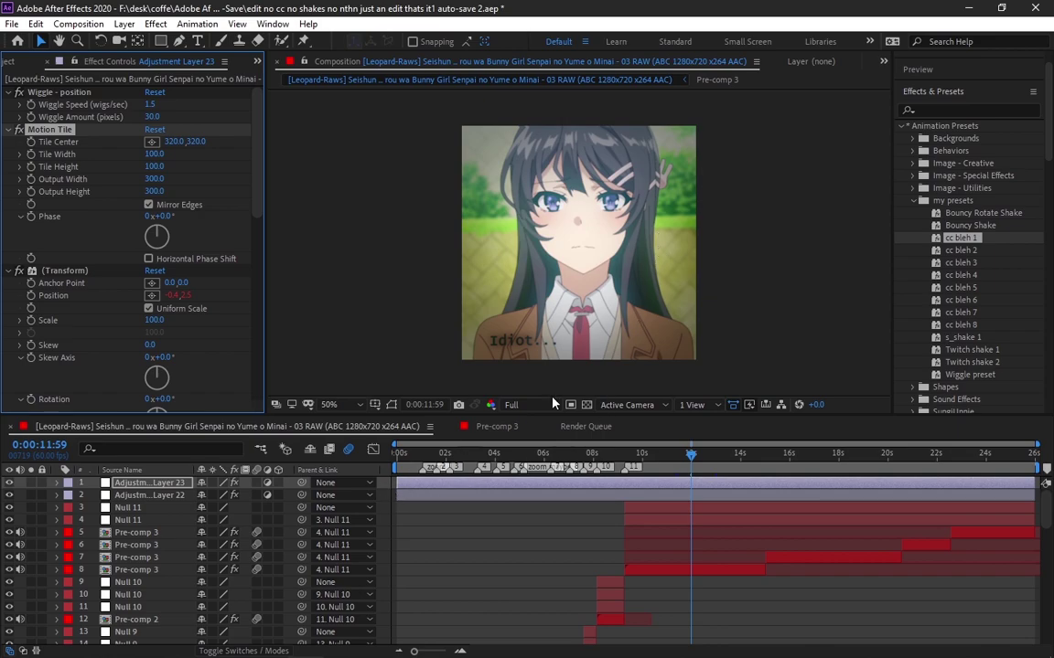
Step: Apply S_Sharpen to Adjustment Layer 23 with Sharpen Amp set to 1.200
left_click(951, 109)
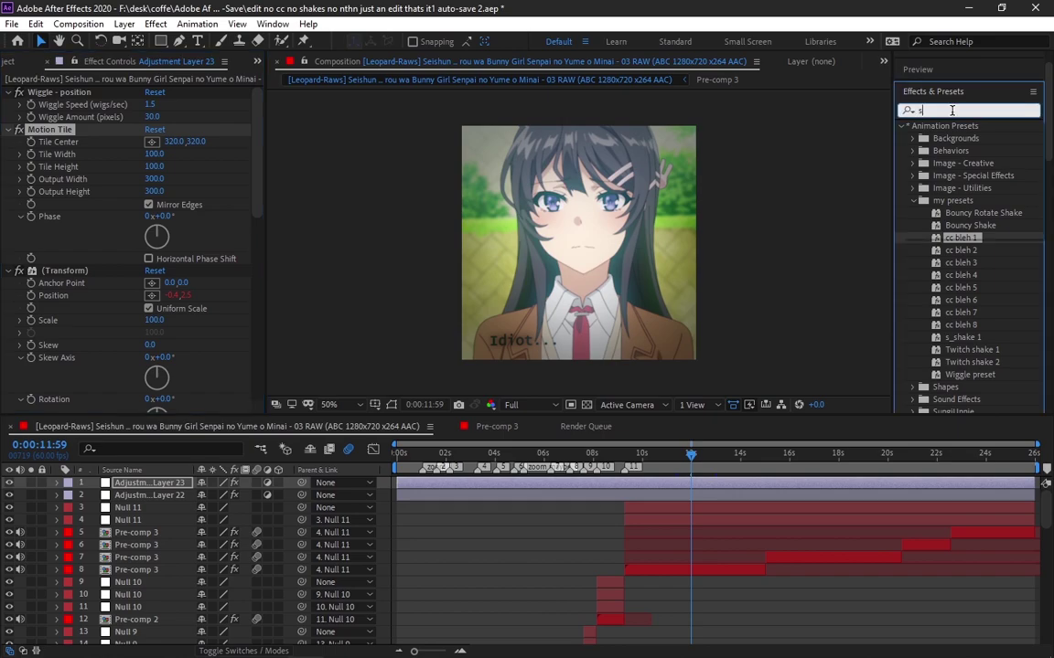
type("s")
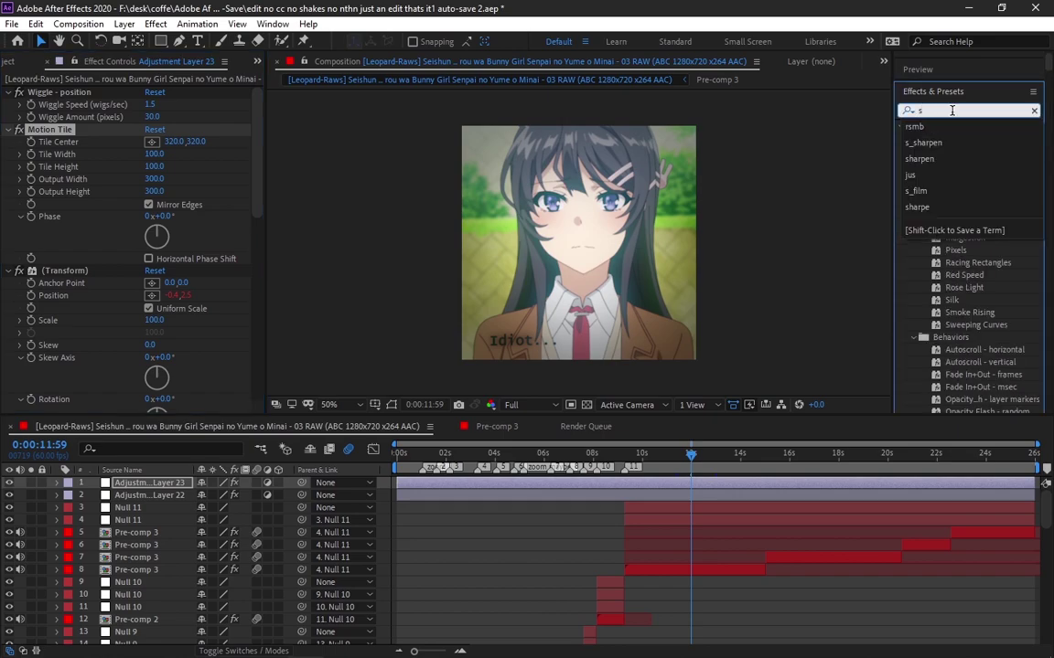
type("harpen")
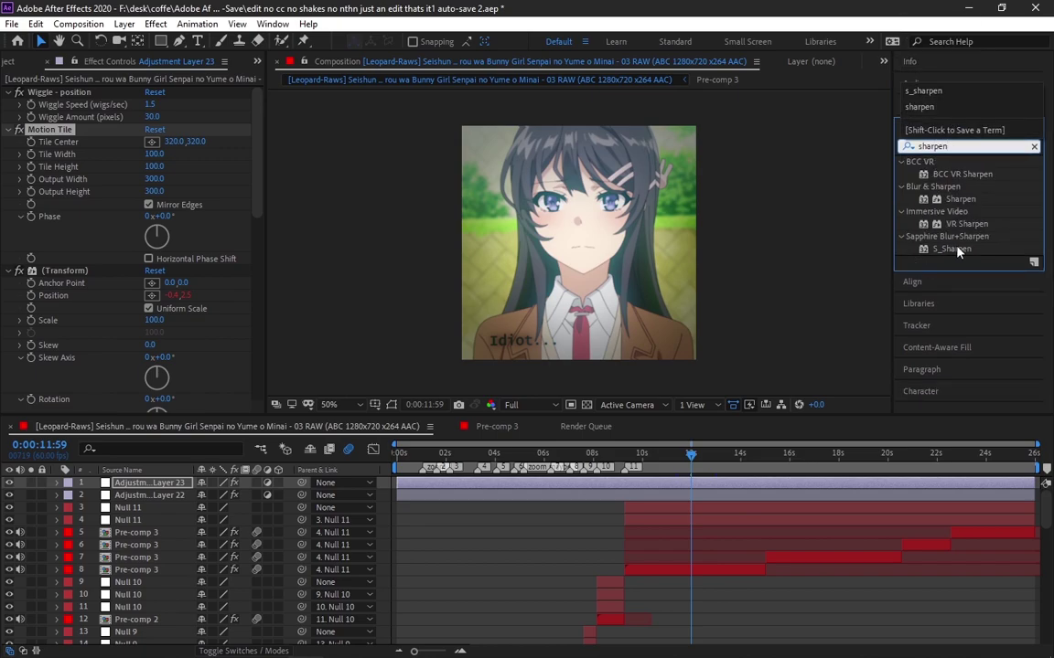
left_click_drag(963, 249, 645, 489)
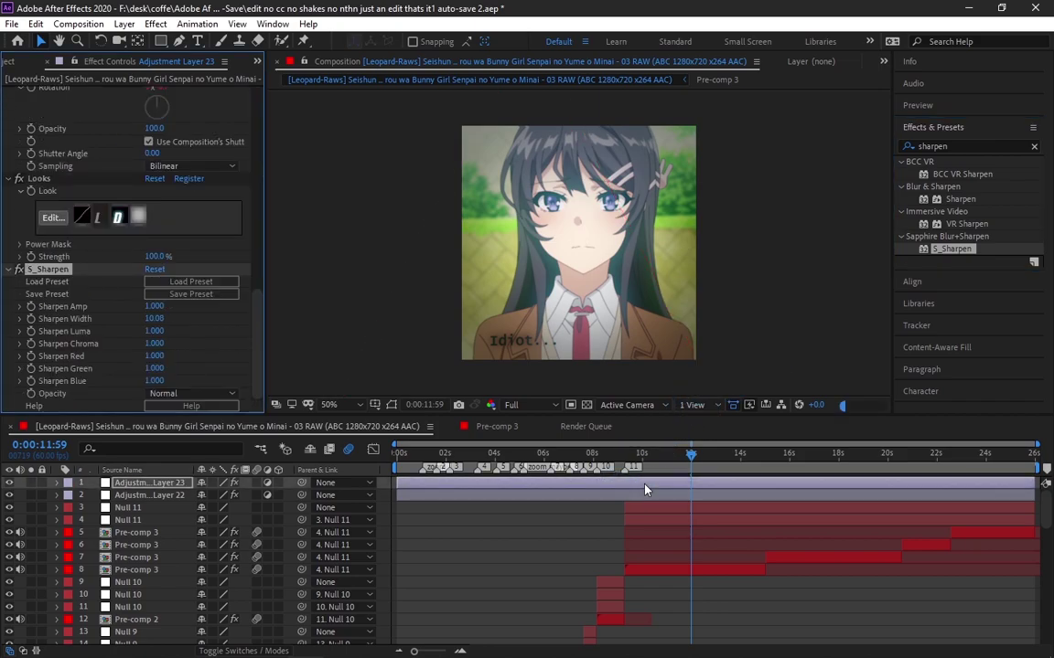
left_click(155, 307)
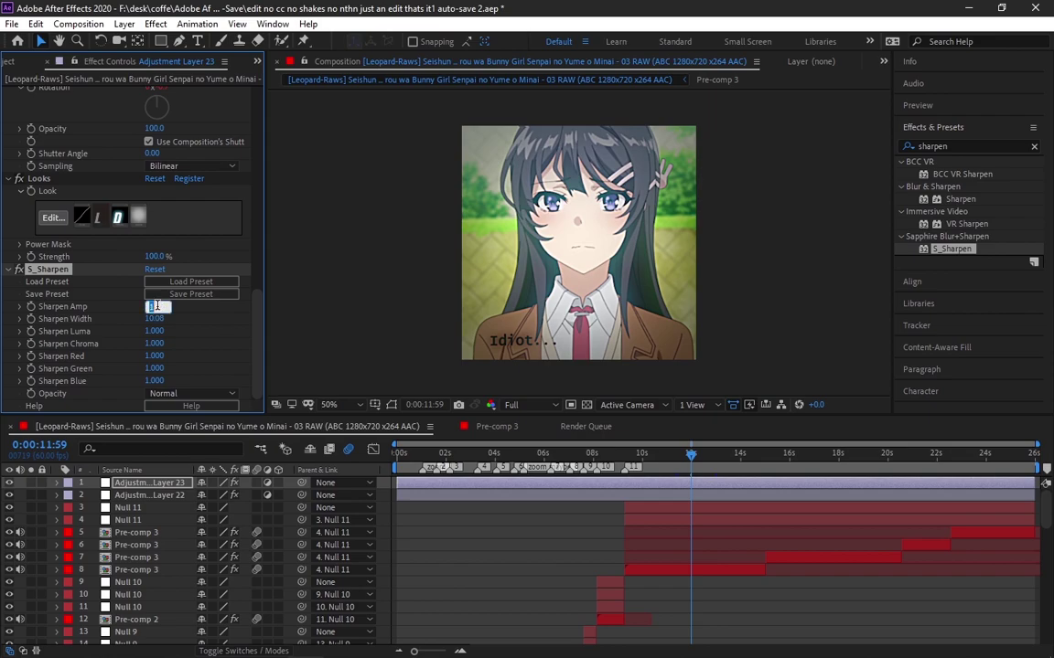
type("1.2")
key("Return")
left_click(748, 458)
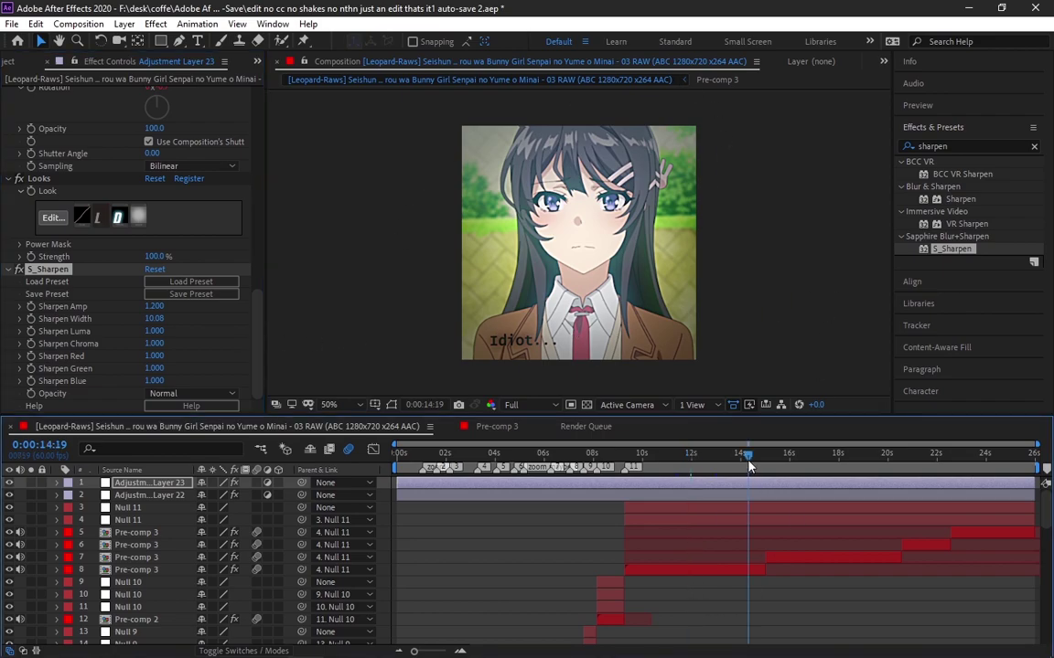